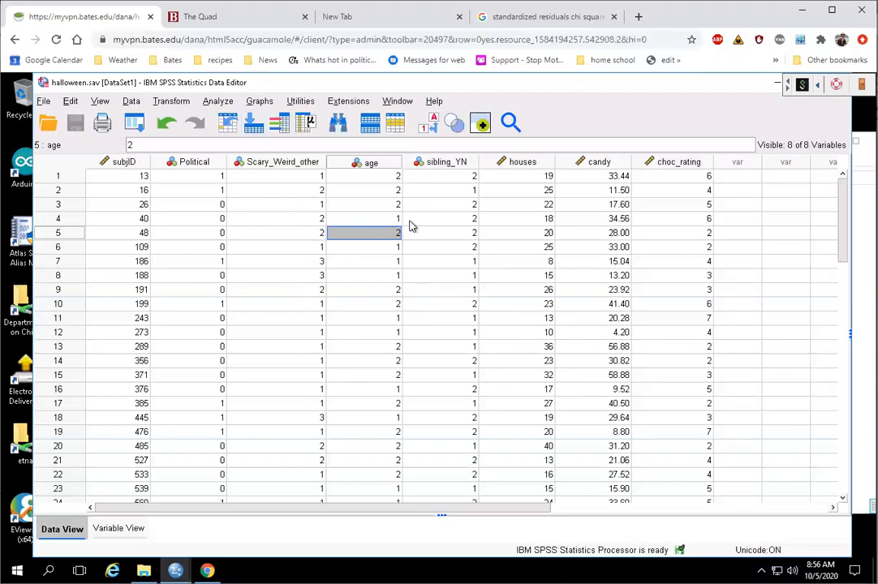
# Review the label and defined value labels of the Scary_Weird_other variable
pyautogui.click(280, 164)
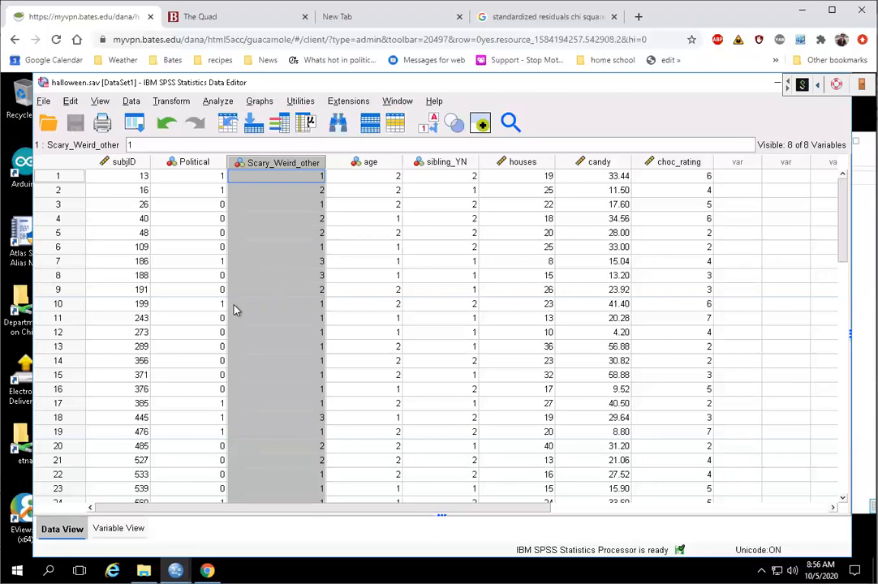
pyautogui.click(118, 529)
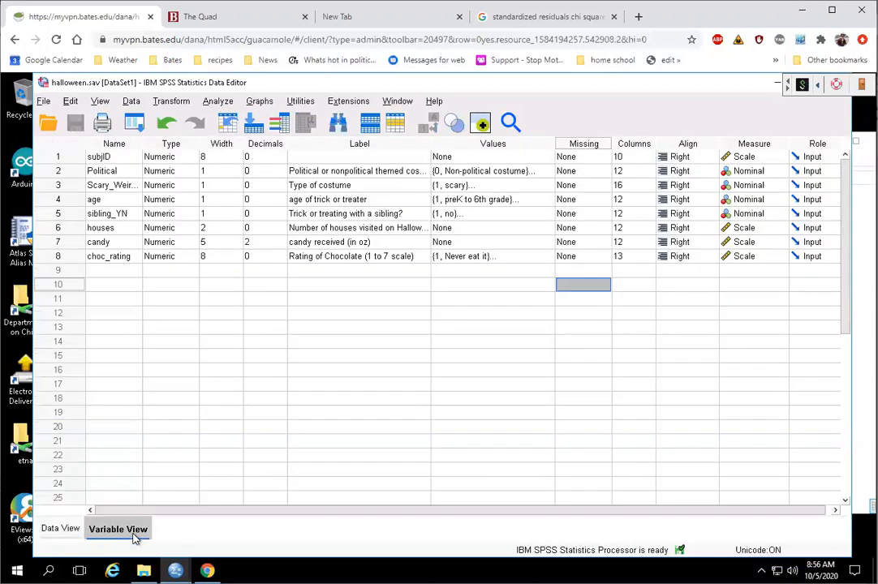
pyautogui.click(353, 186)
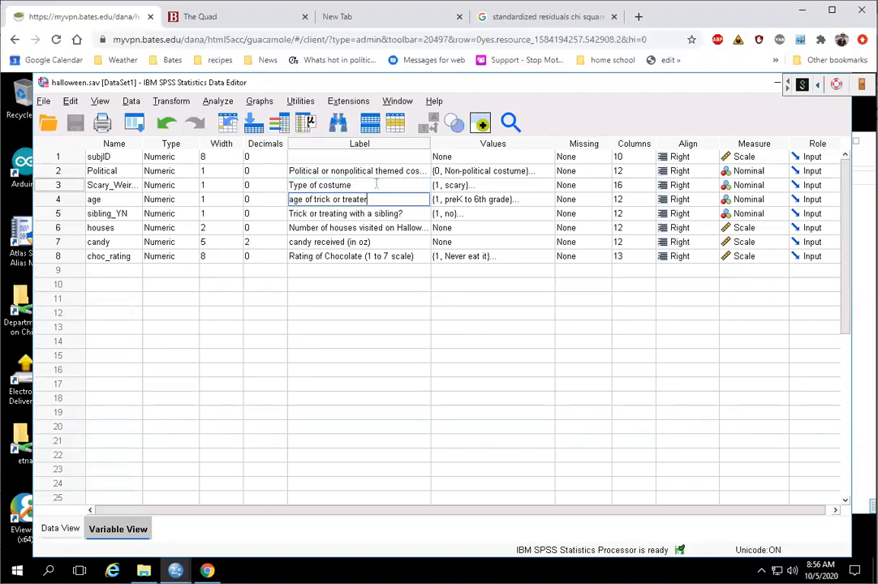
pyautogui.click(321, 170)
pyautogui.click(523, 186)
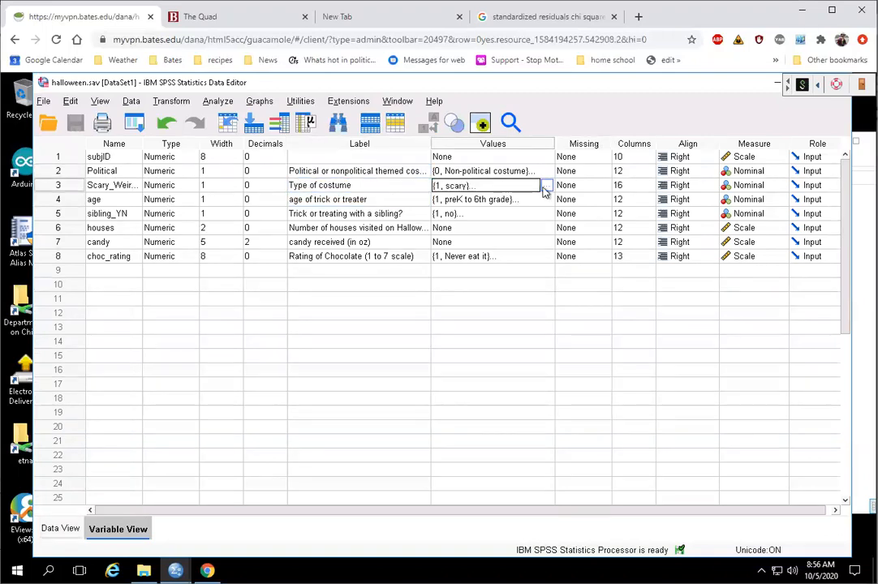
pyautogui.click(545, 186)
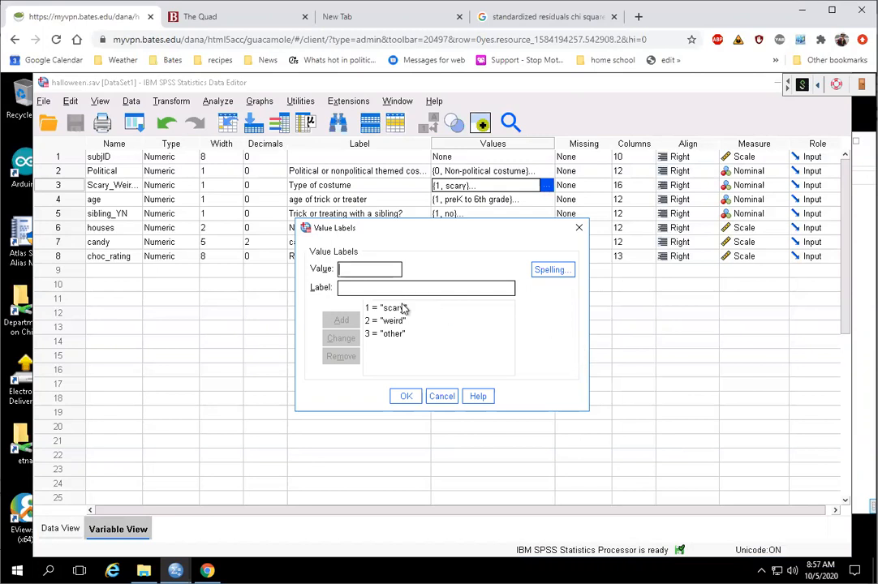
pyautogui.click(443, 398)
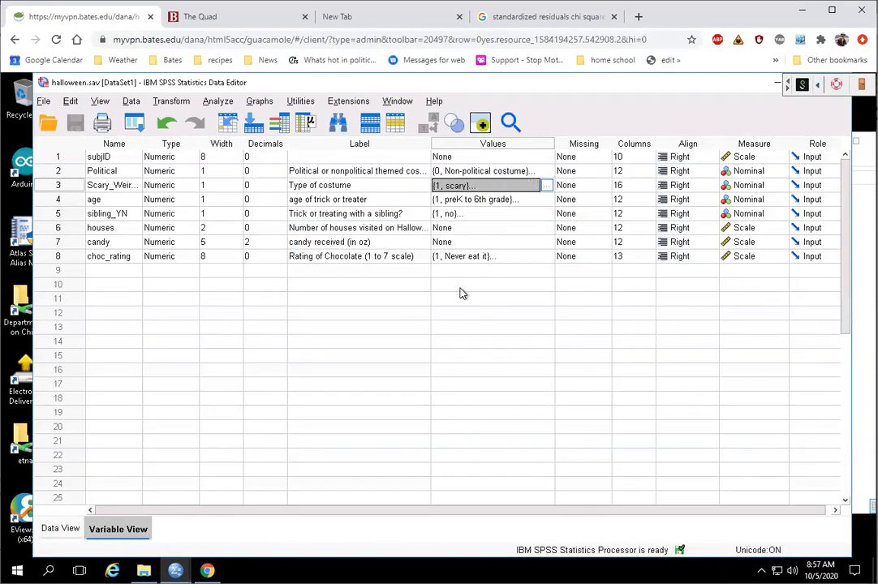
pyautogui.click(438, 286)
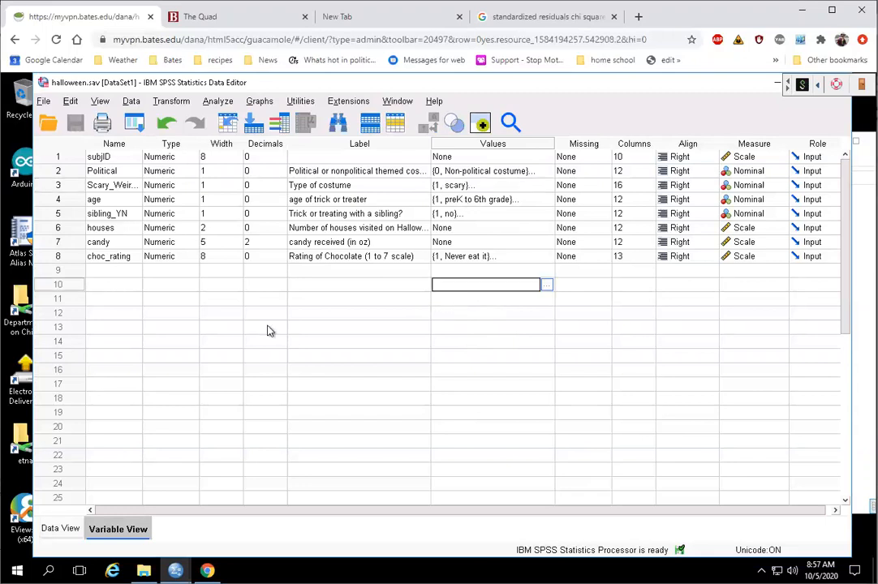
# Display value labels instead of numeric codes in the data rows
pyautogui.click(58, 529)
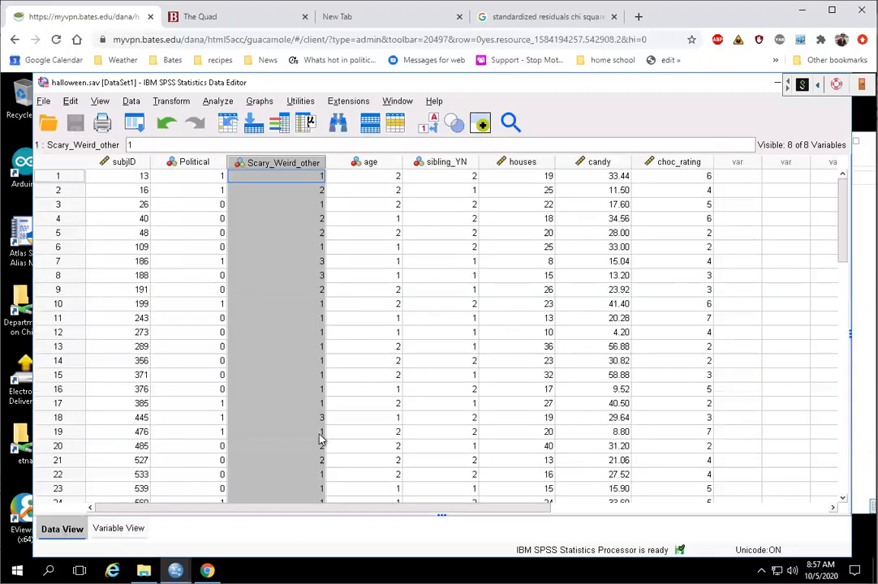
pyautogui.click(98, 103)
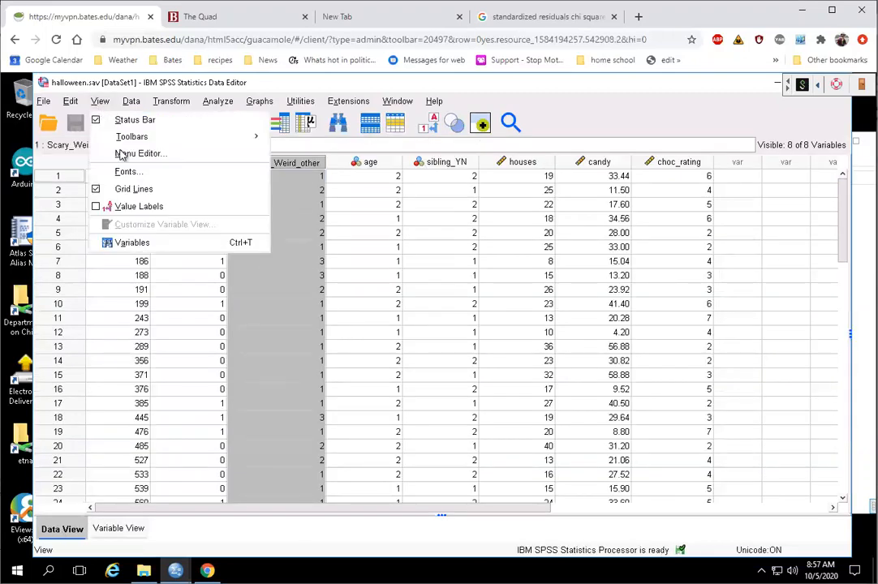
pyautogui.click(138, 208)
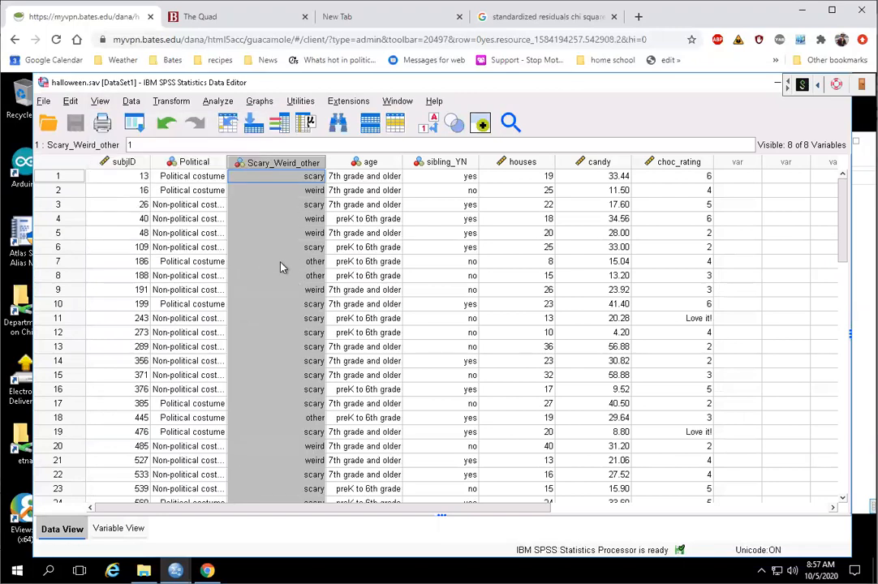
pyautogui.click(233, 177)
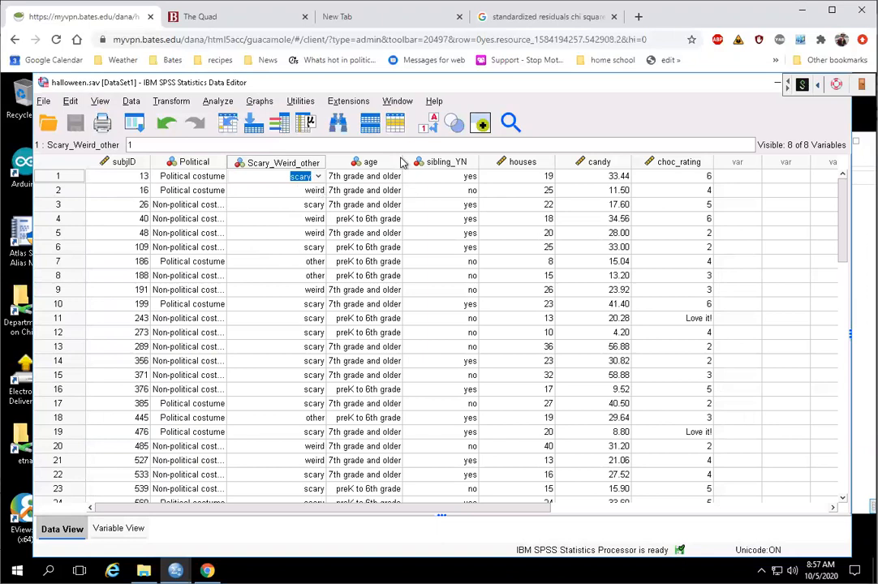
pyautogui.click(534, 223)
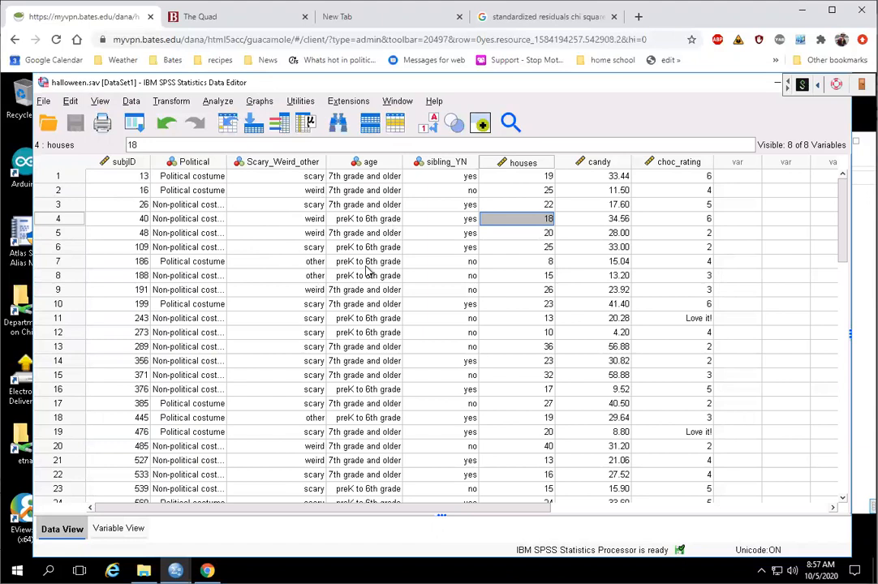
# Run a legacy nonparametric chi-square test on Type of costume, with the range from the data and all categories expected equal
pyautogui.moveTo(286, 162)
pyautogui.scroll(-12, 278, 280)
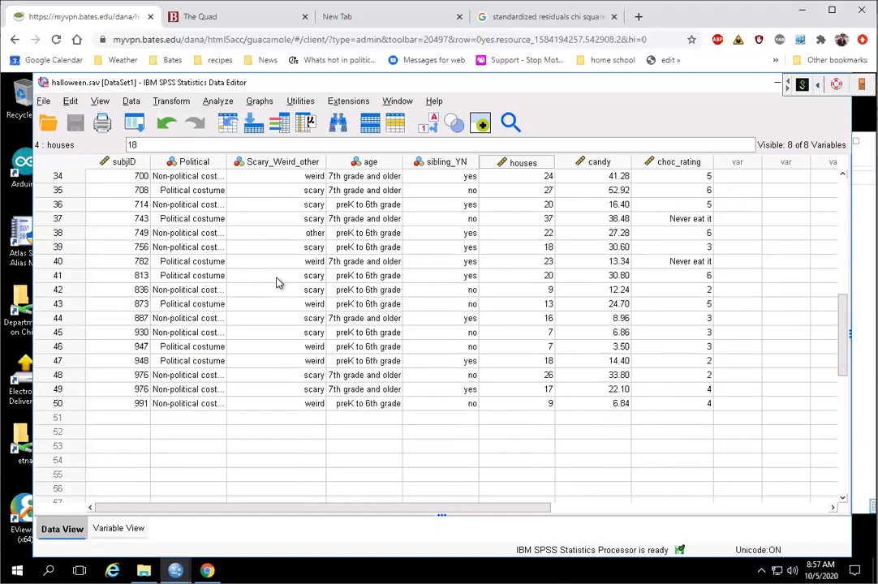
pyautogui.scroll(12, 284, 362)
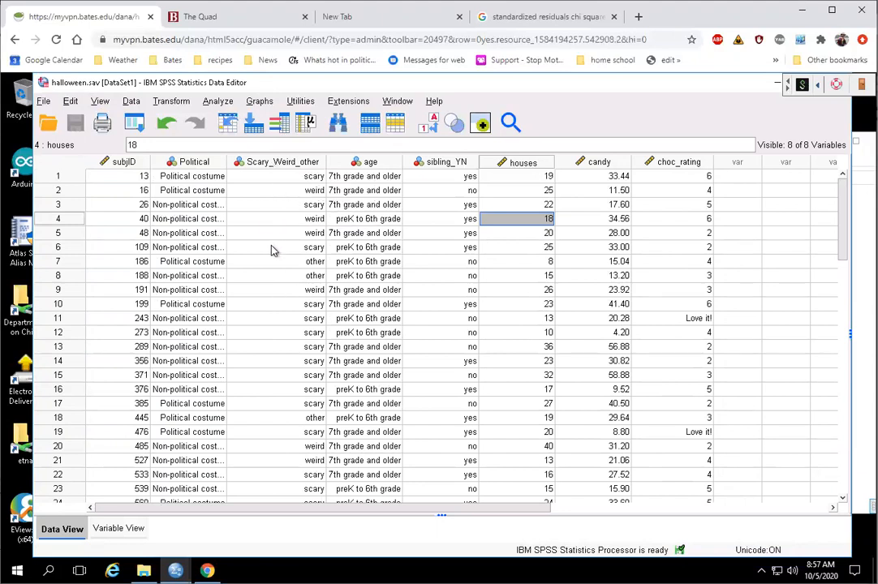
pyautogui.click(219, 101)
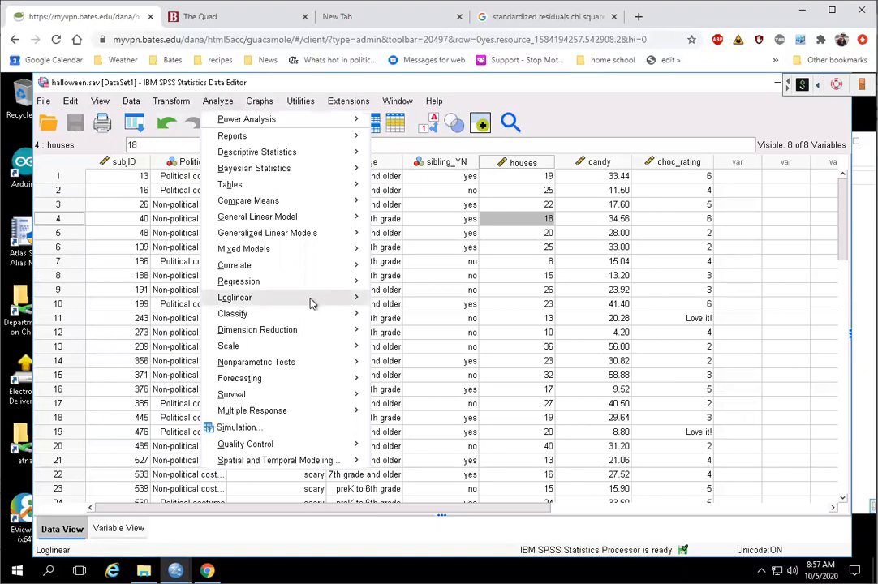
pyautogui.moveTo(309, 362)
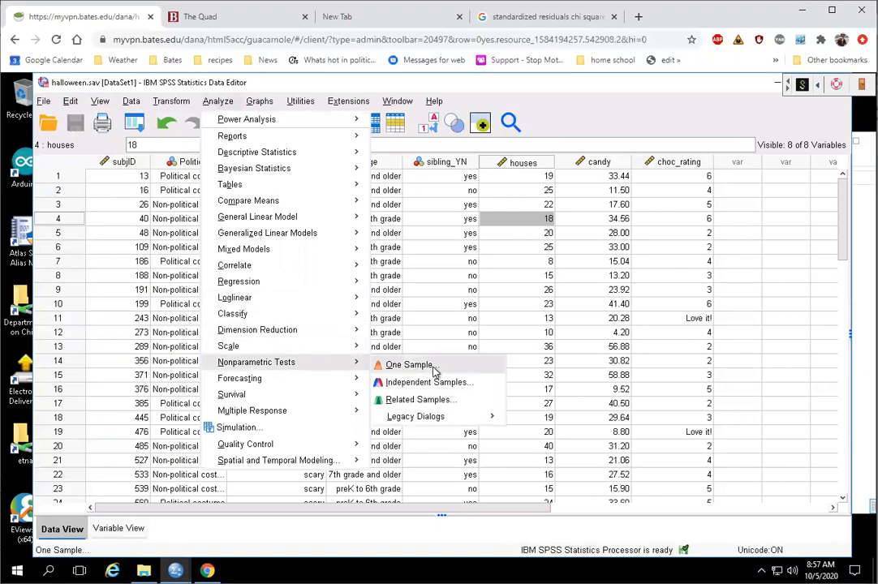
pyautogui.moveTo(445, 420)
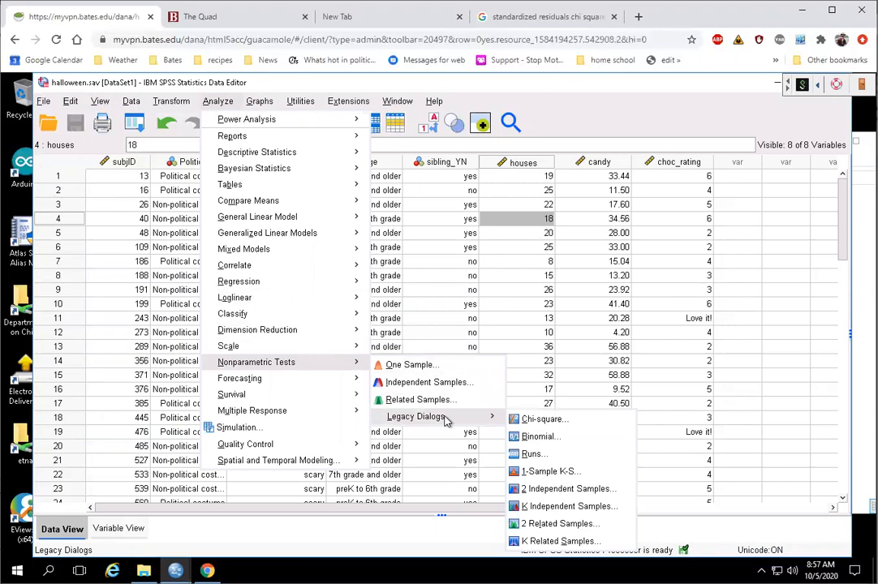
pyautogui.click(545, 419)
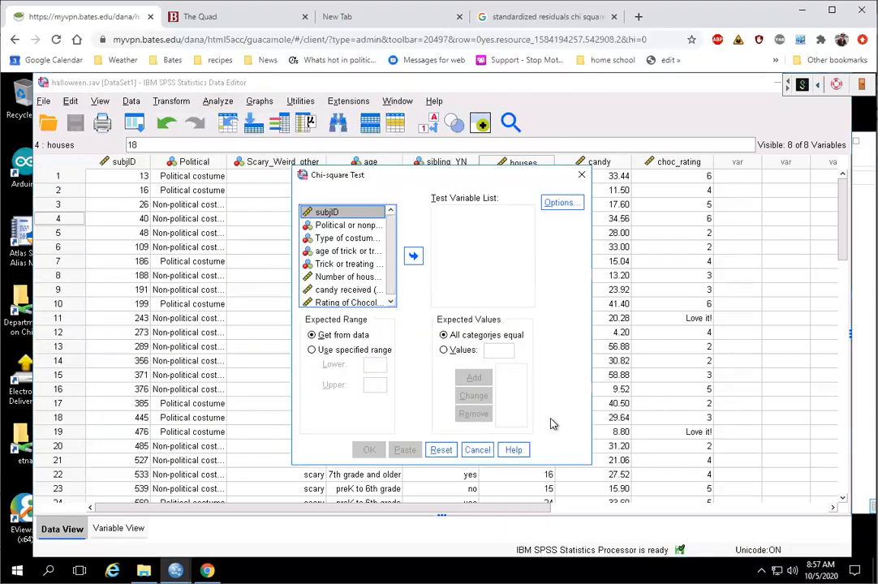
pyautogui.click(342, 240)
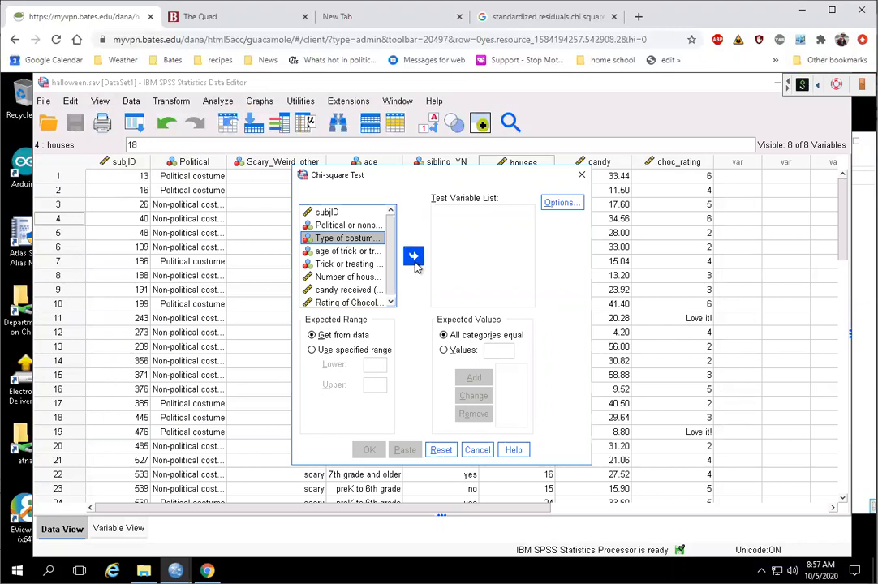
pyautogui.click(414, 258)
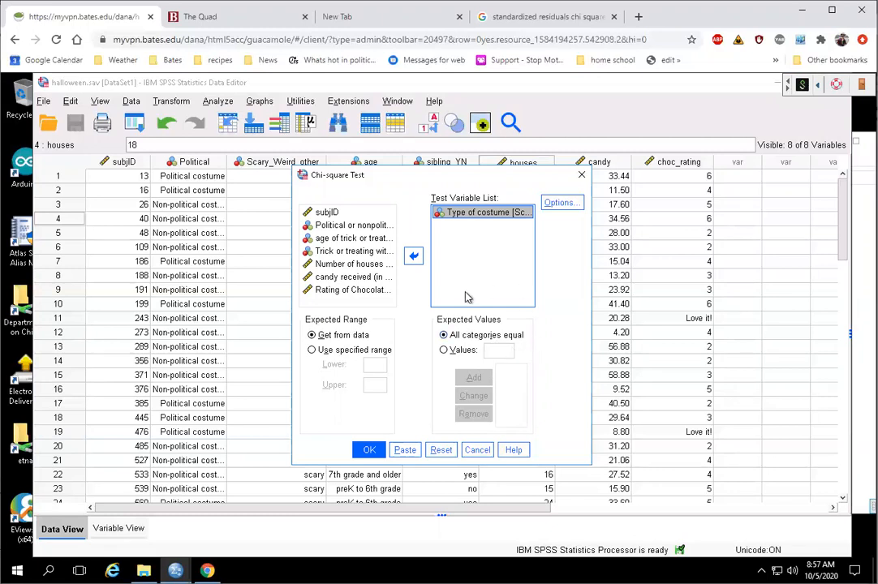
pyautogui.click(366, 450)
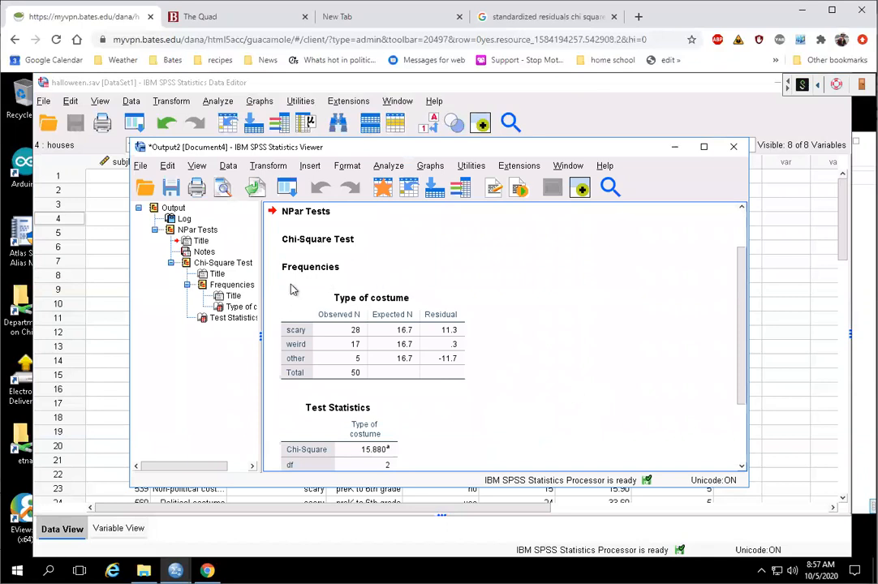
# Examine the Type of costume frequencies and the chi-square test statistics, and minimize the output window
pyautogui.click(344, 336)
pyautogui.scroll(-2, 543, 350)
pyautogui.click(391, 354)
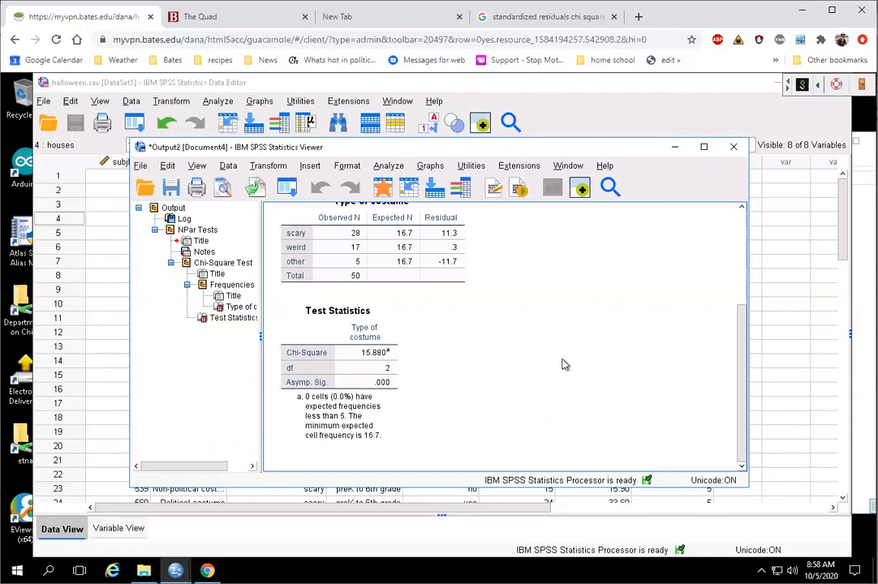
pyautogui.click(449, 219)
pyautogui.click(389, 215)
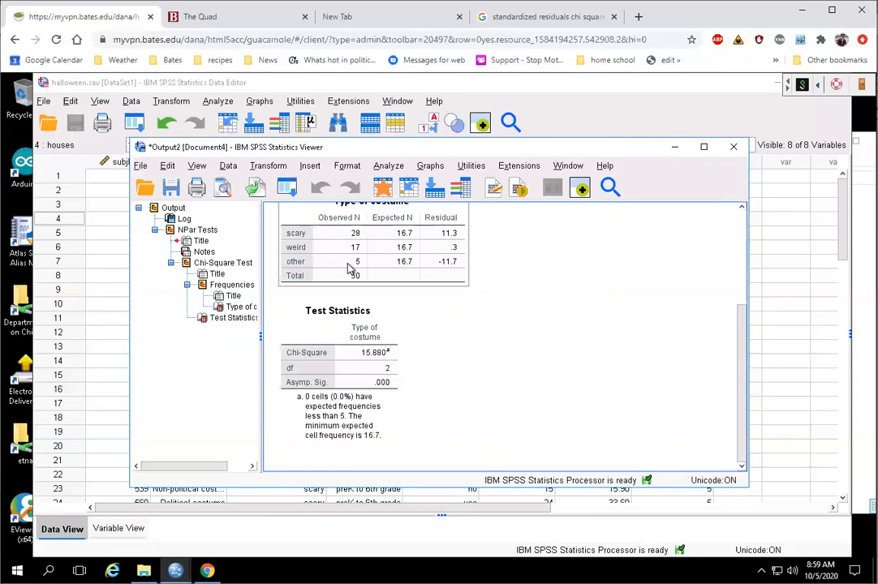
pyautogui.click(618, 336)
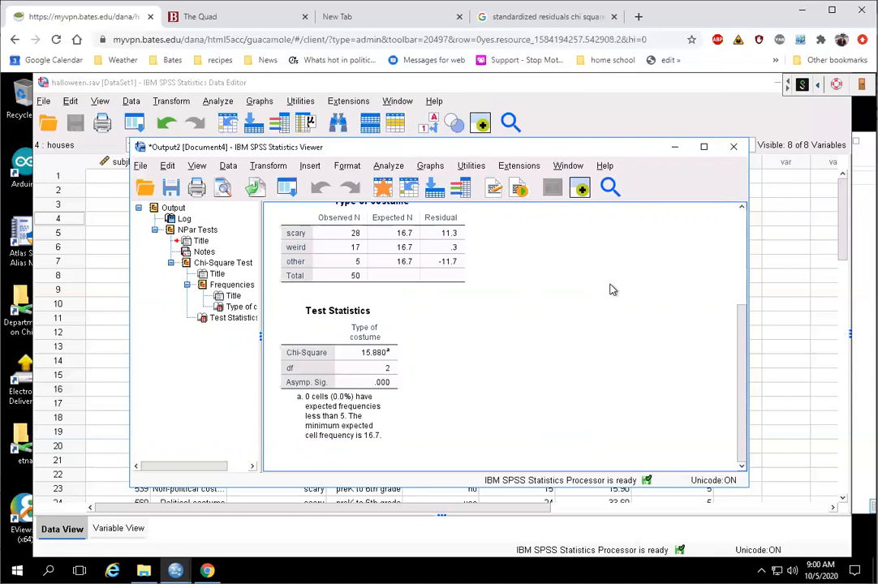
pyautogui.click(675, 148)
# Widen the Label column in the variable definitions to fit the Political variable's full label
pyautogui.click(118, 528)
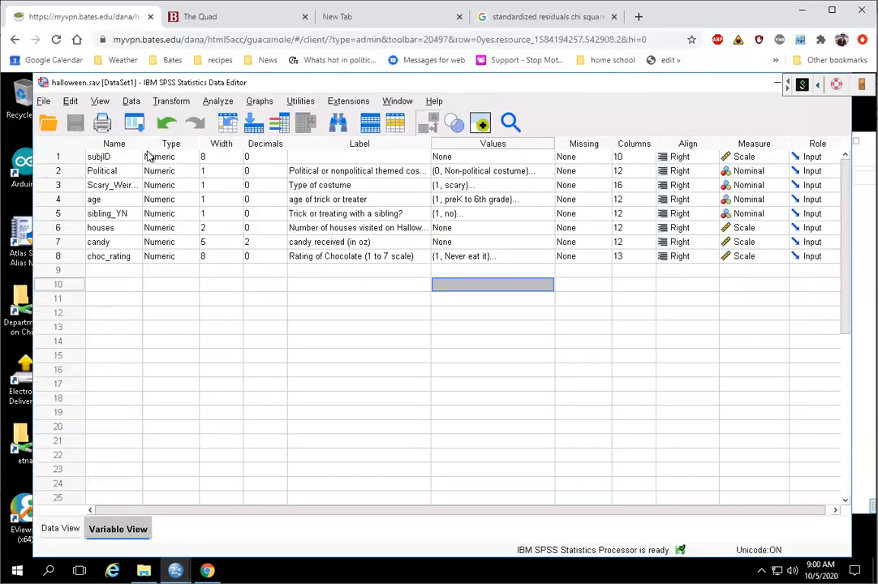
pyautogui.click(353, 171)
pyautogui.moveTo(440, 145); pyautogui.dragTo(471, 149)
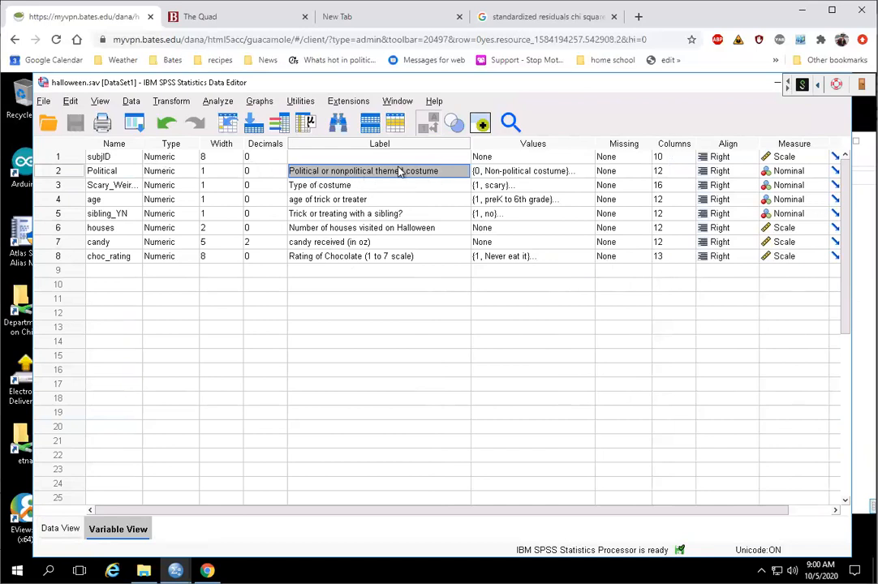
# Review the Political variable's value labels, its descriptive label and its entries in the data rows
pyautogui.click(529, 172)
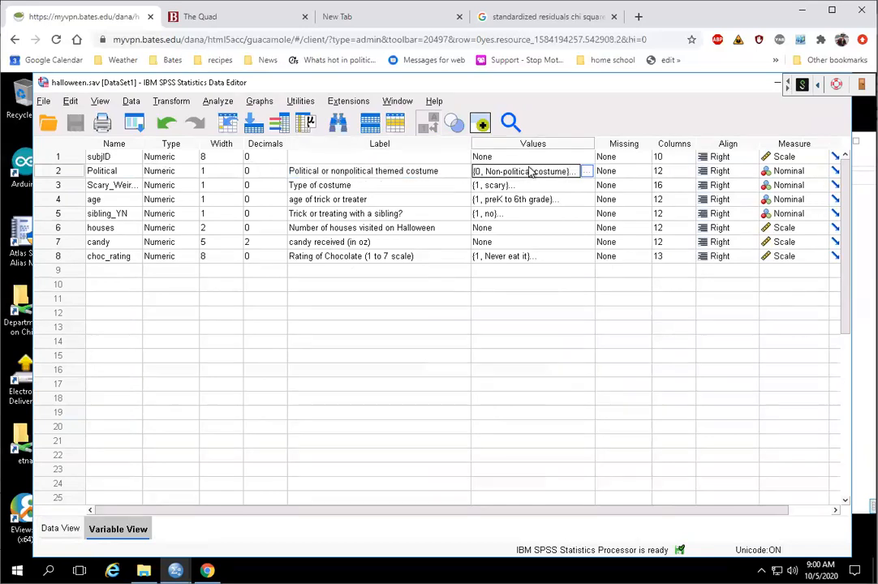
pyautogui.click(587, 172)
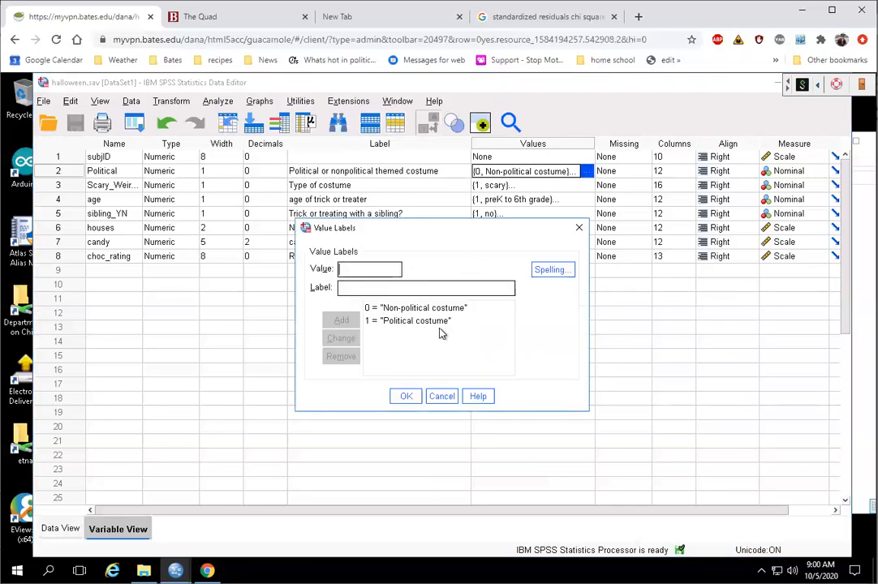
pyautogui.click(446, 398)
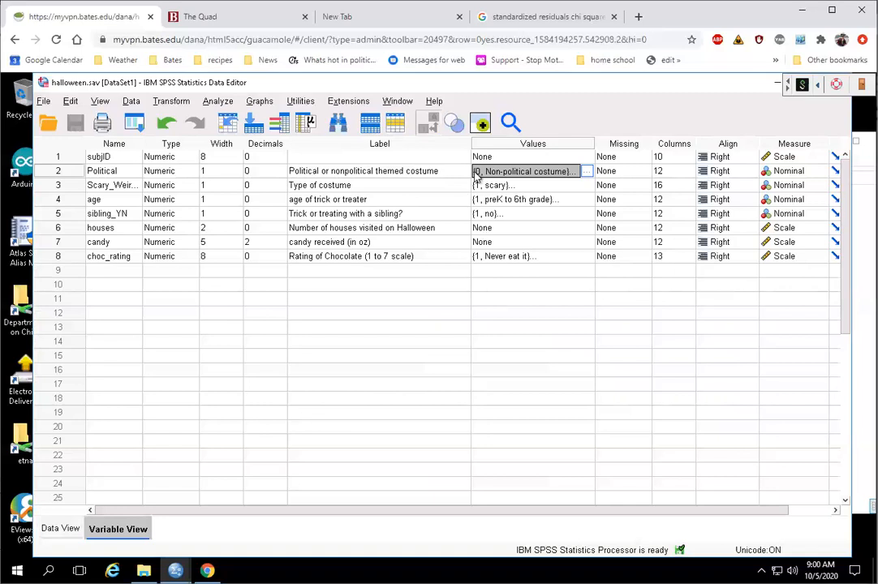
pyautogui.click(423, 171)
pyautogui.click(421, 186)
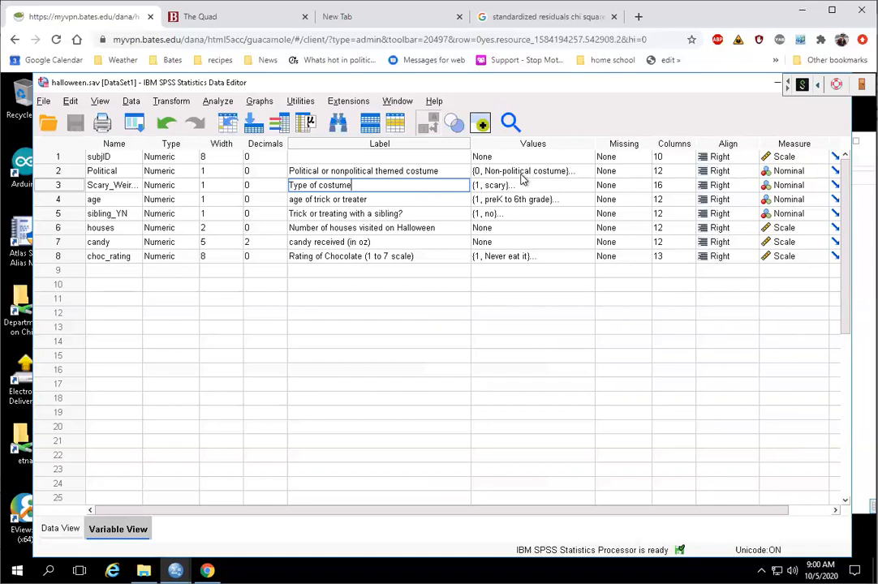
pyautogui.click(523, 174)
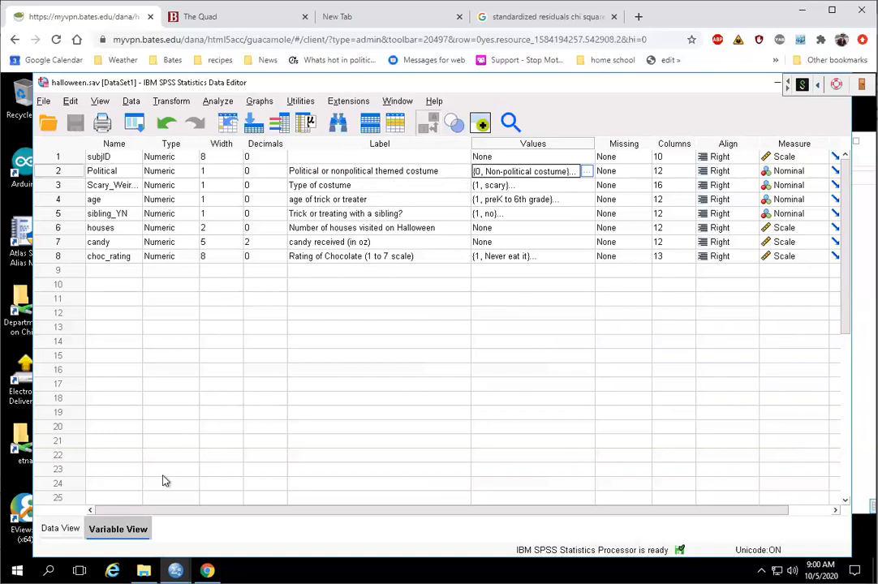
pyautogui.click(63, 529)
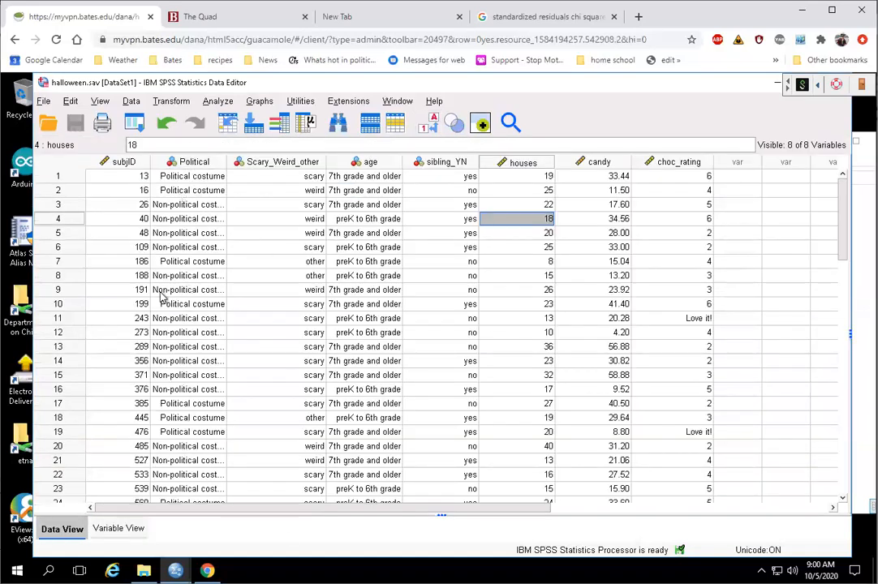
pyautogui.click(120, 529)
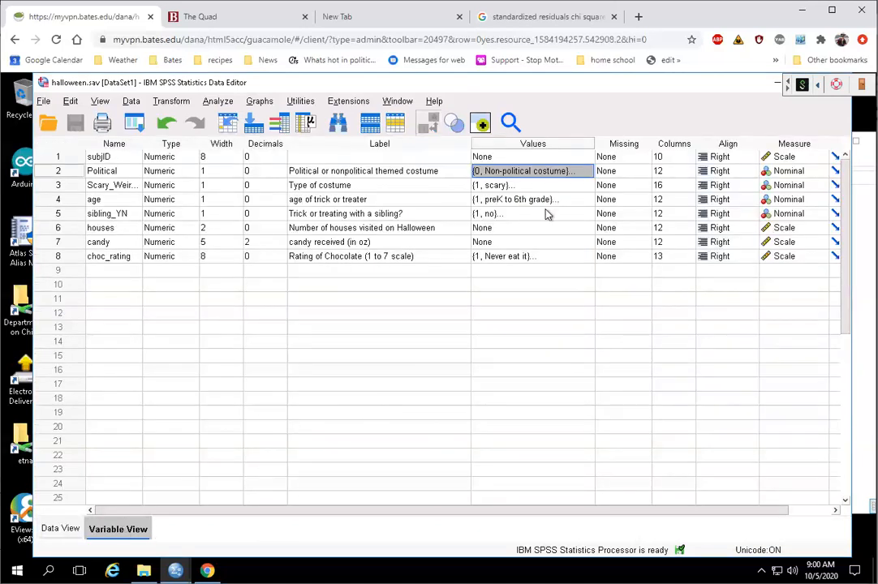
pyautogui.click(405, 179)
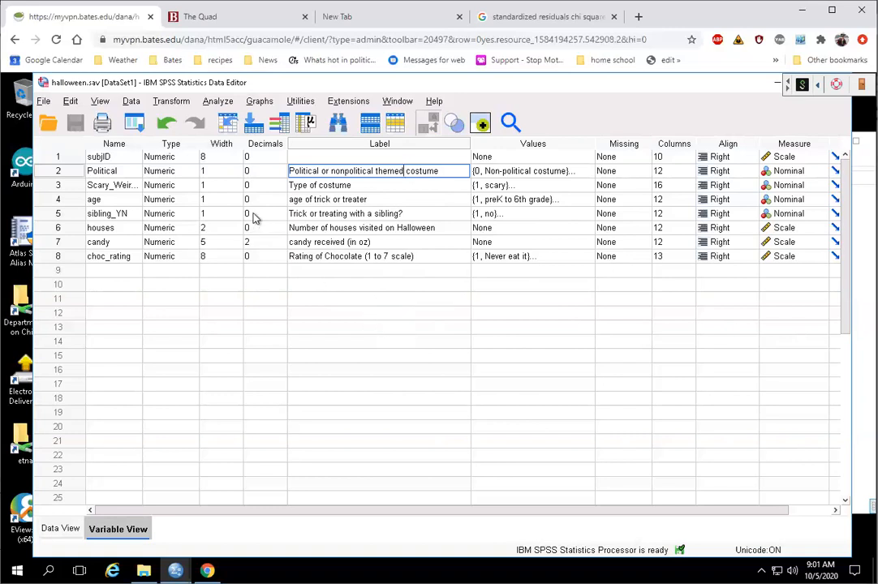
# Set up a legacy nonparametric chi-square test with the political or nonpolitical themed costume variable replacing Type of costume as the test variable
pyautogui.click(217, 100)
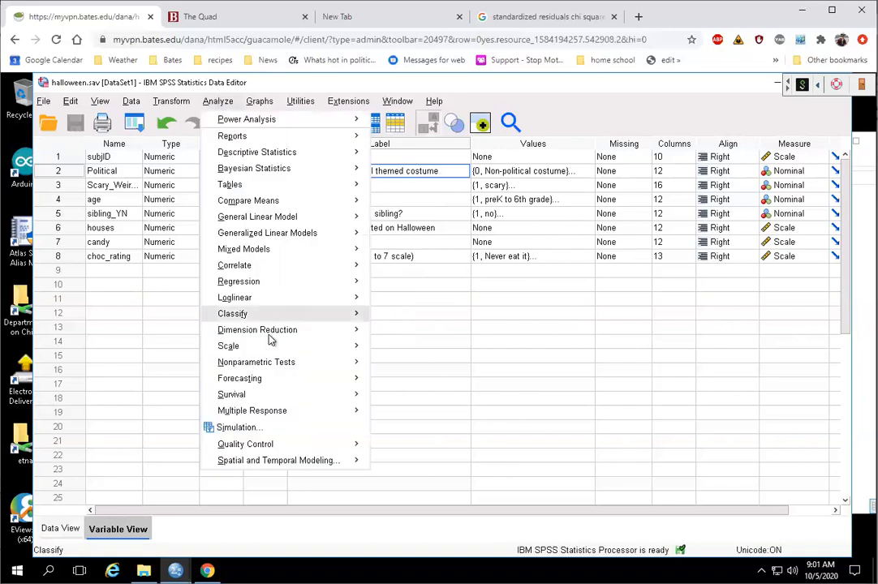
pyautogui.moveTo(274, 365)
pyautogui.moveTo(468, 426)
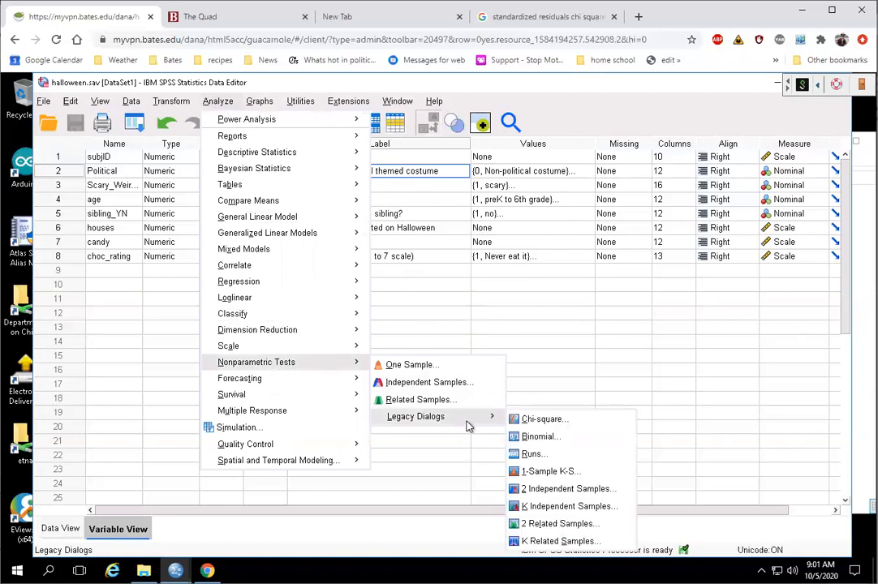
pyautogui.click(598, 420)
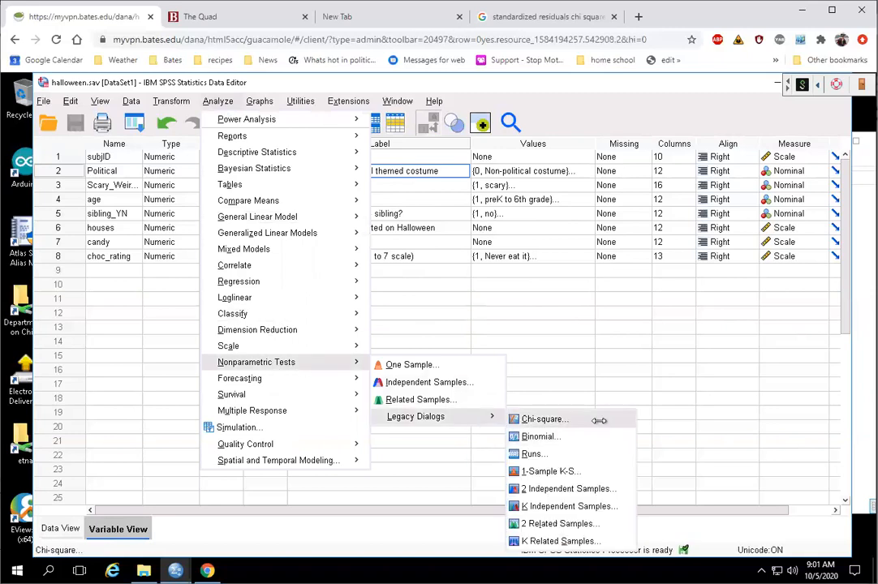
pyautogui.click(485, 213)
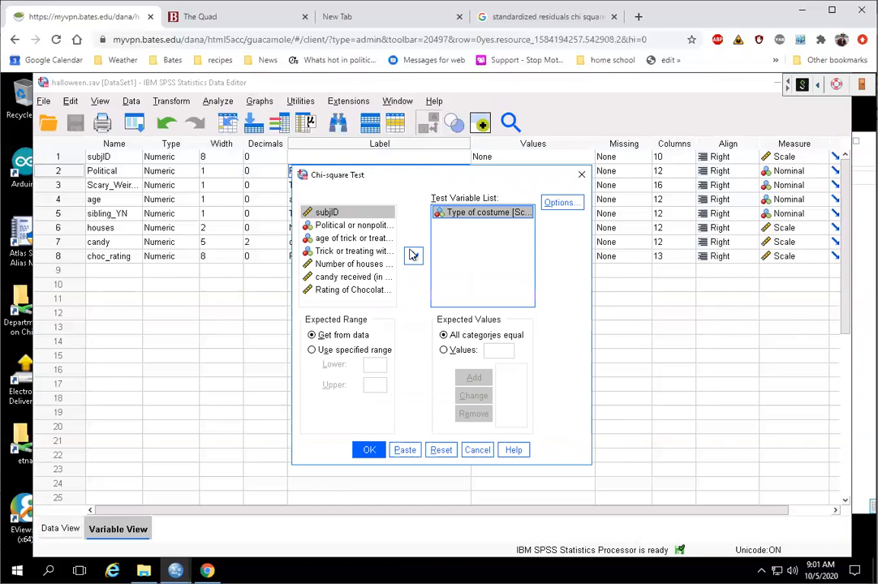
pyautogui.click(413, 256)
pyautogui.click(345, 225)
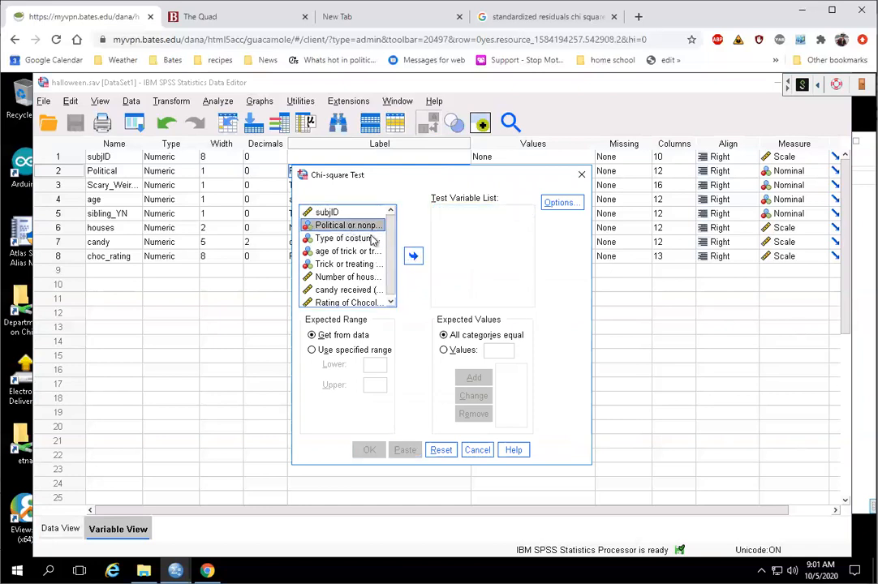
pyautogui.click(413, 257)
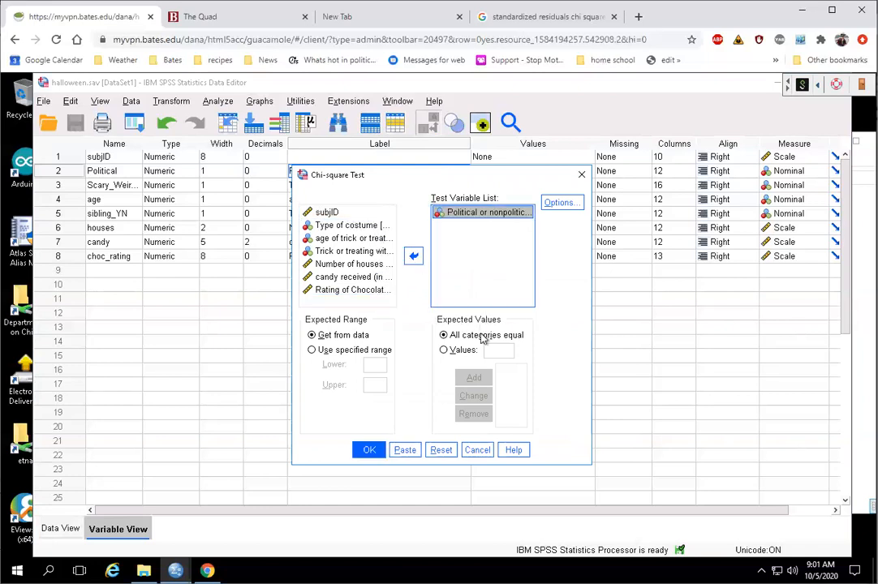
# Specify expected values of 80 and 20, in that order, for the chi-square test and run it
pyautogui.click(444, 351)
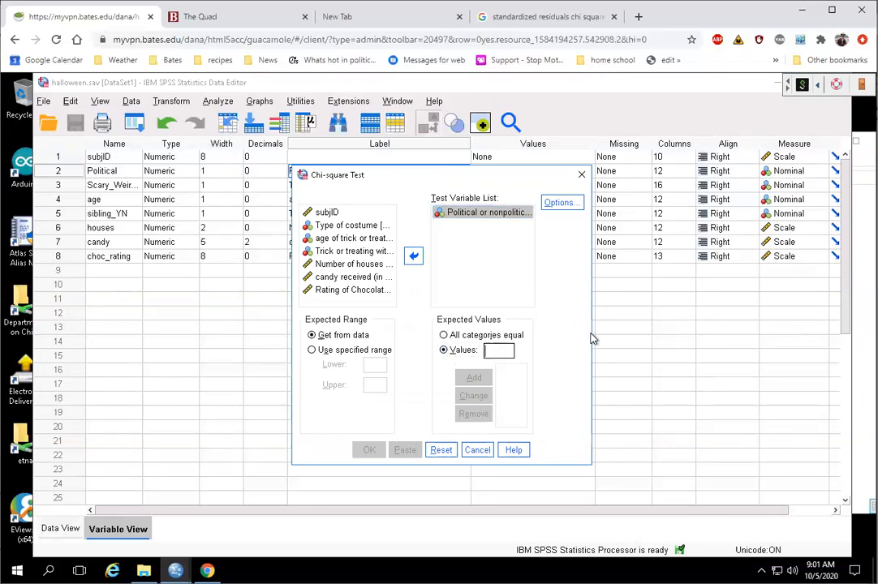
pyautogui.moveTo(417, 175); pyautogui.dragTo(561, 233)
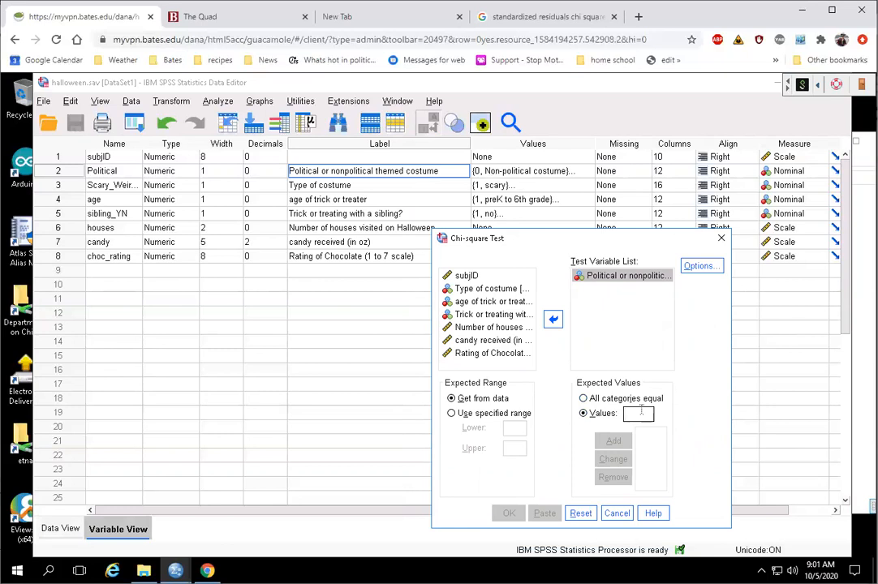
pyautogui.write('80')
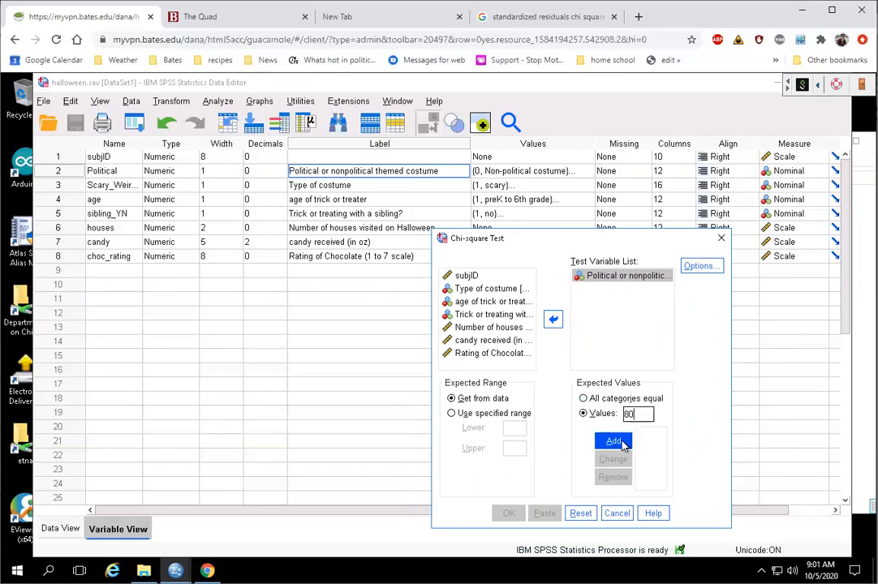
pyautogui.click(622, 443)
pyautogui.click(637, 414)
pyautogui.write('20')
pyautogui.click(617, 441)
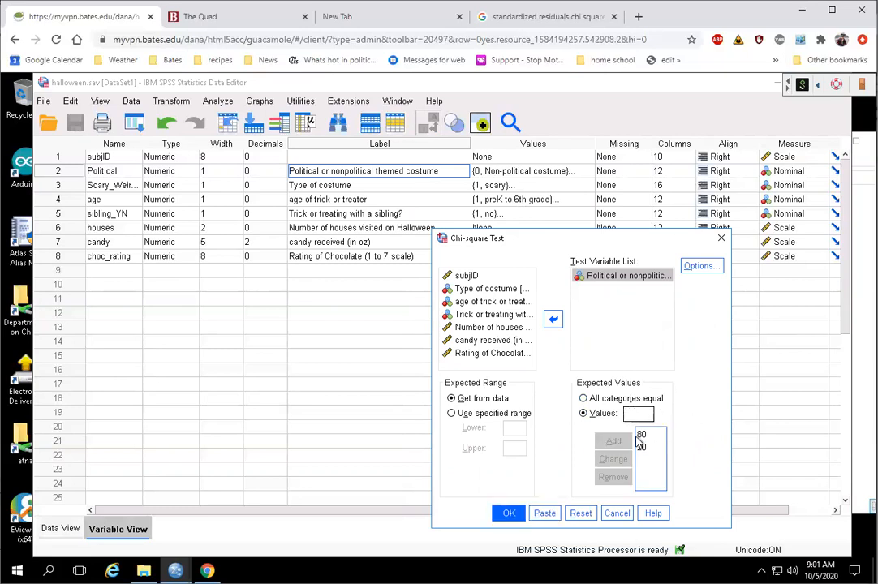
pyautogui.moveTo(578, 243); pyautogui.dragTo(273, 143)
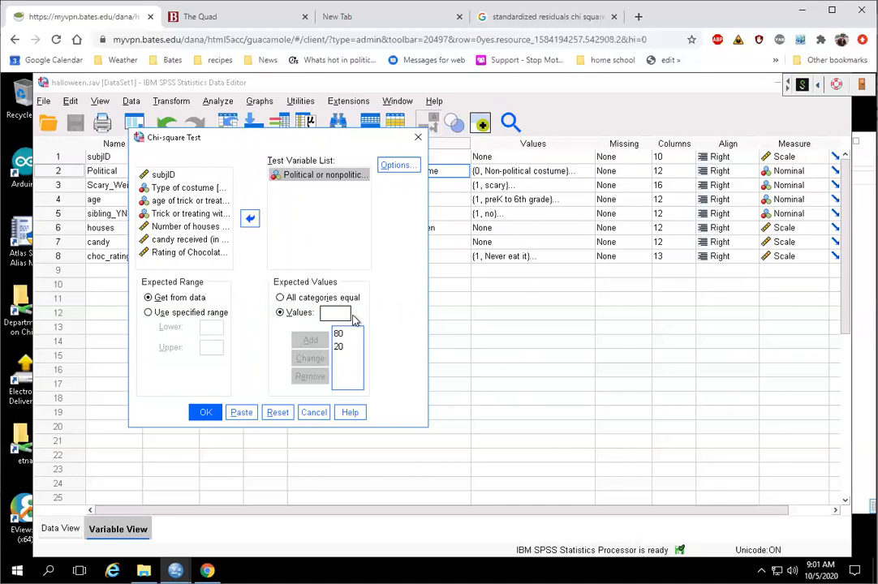
pyautogui.moveTo(319, 138); pyautogui.dragTo(280, 180)
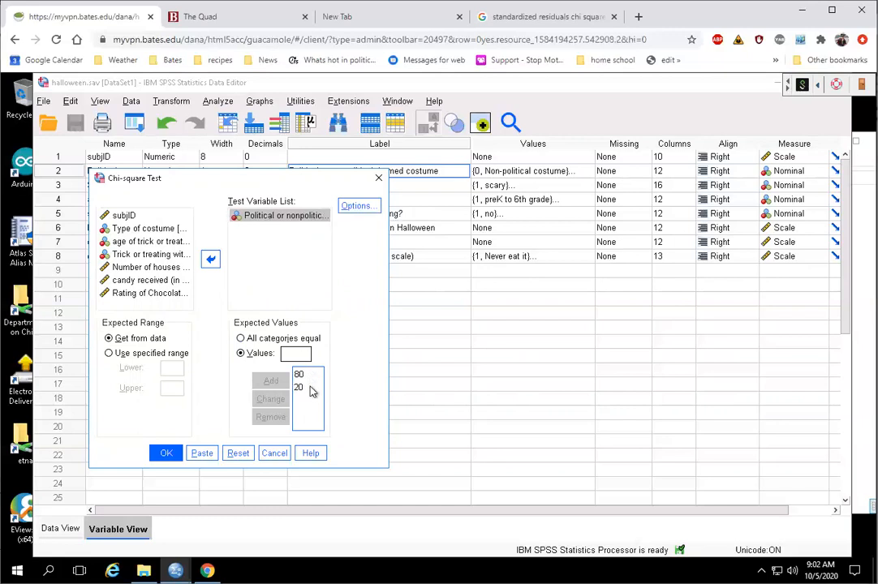
pyautogui.click(163, 452)
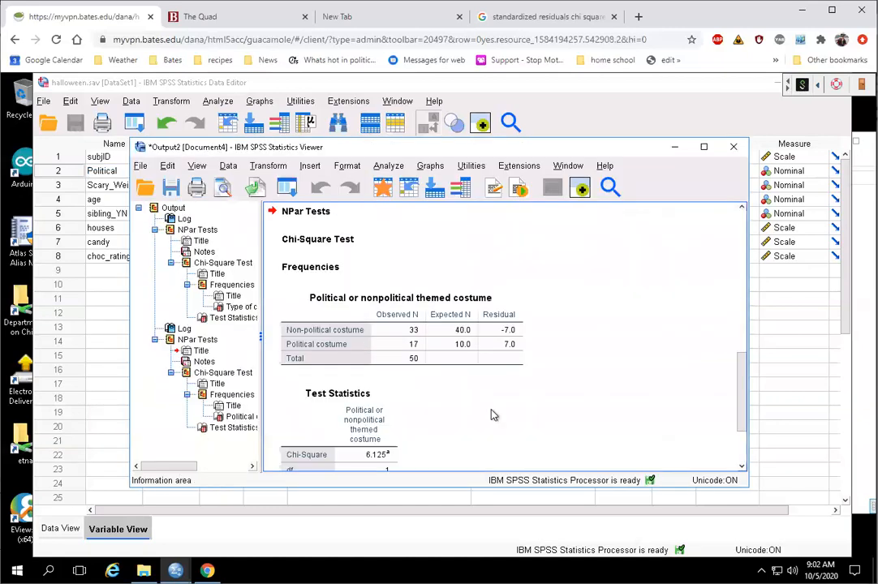
# Examine the observed, expected and residual counts for political and non-political costumes, along with the chi-square test statistics
pyautogui.click(411, 331)
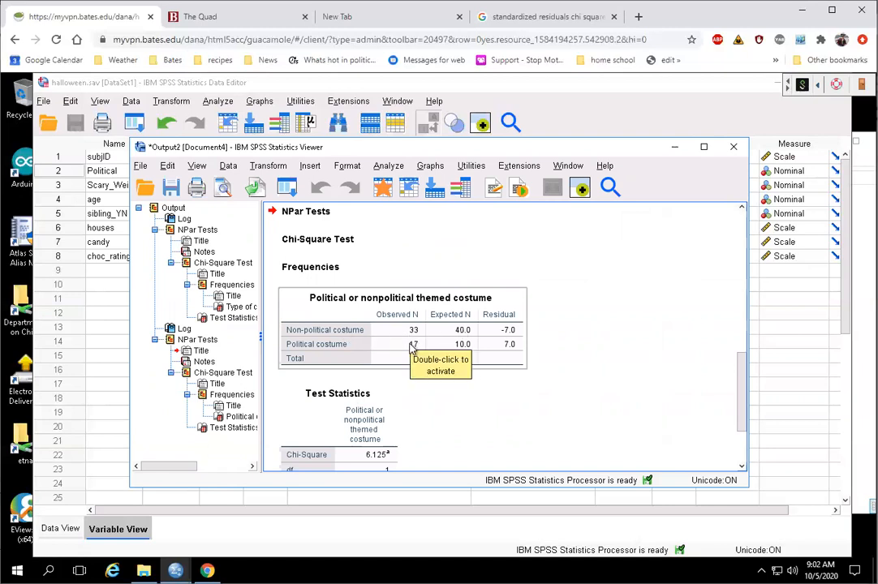
pyautogui.click(580, 416)
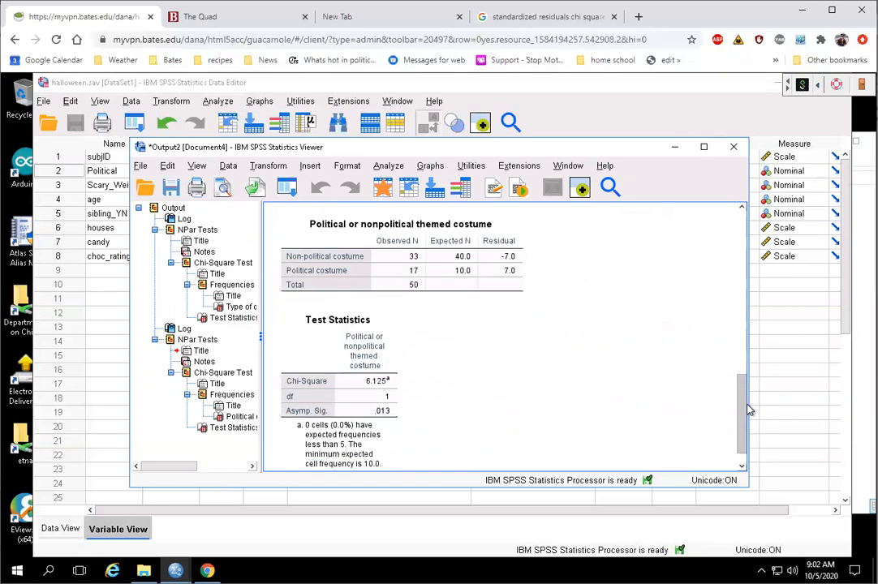
pyautogui.click(451, 261)
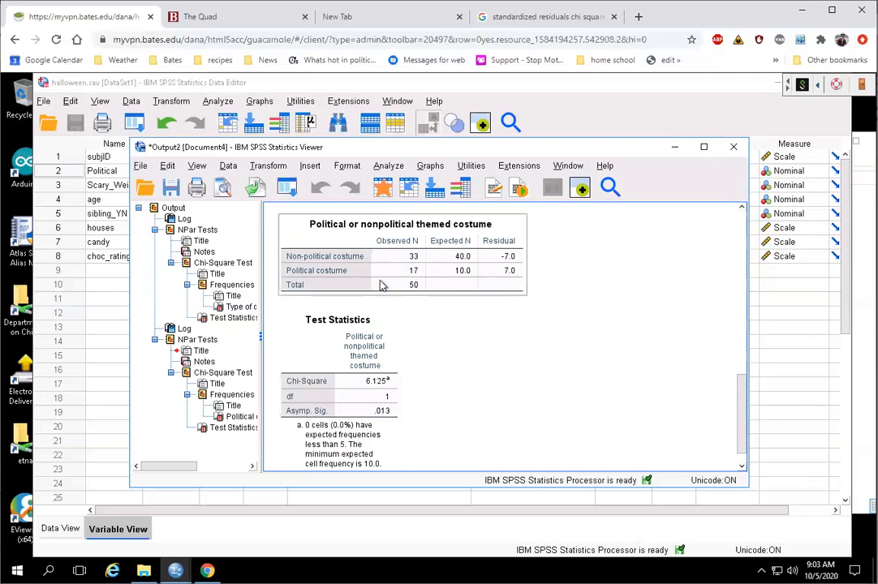
pyautogui.click(505, 261)
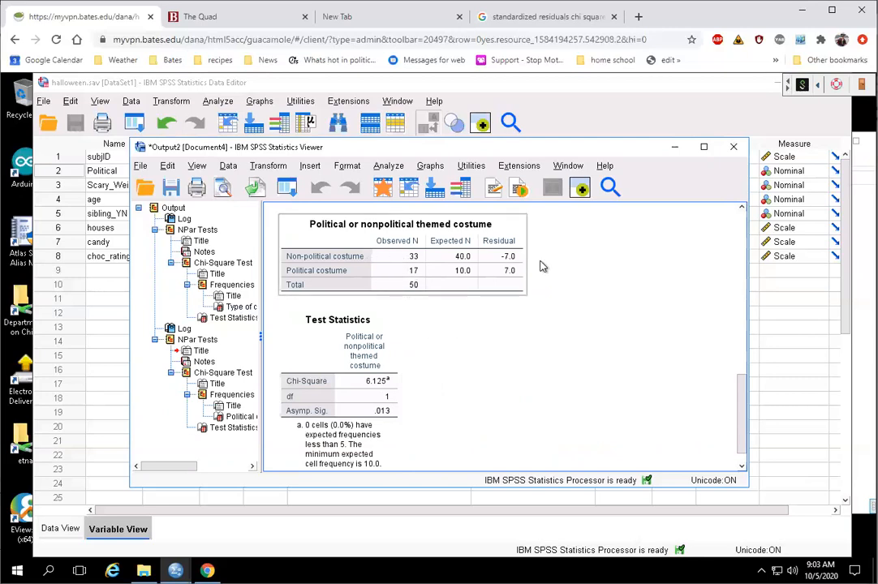